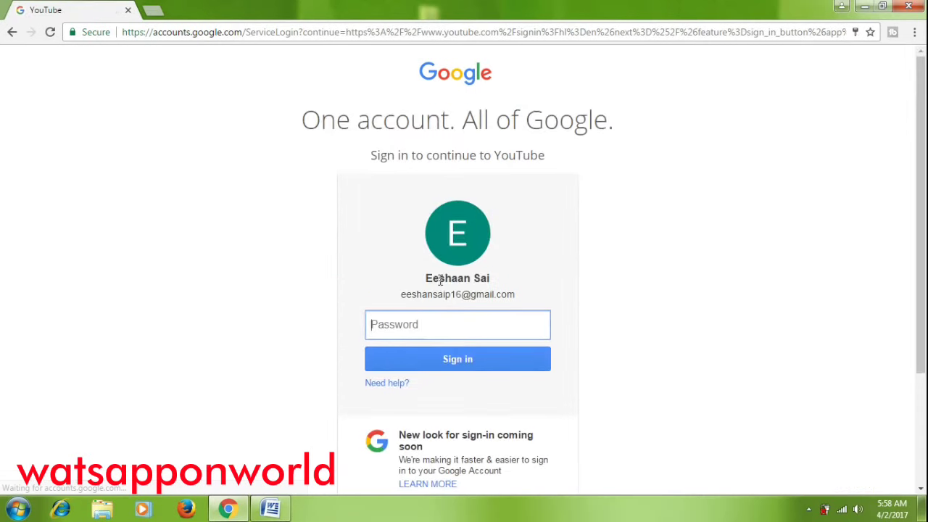
# Enter the account password in Google Accounts and sign in to YouTube
pyautogui.write('•')
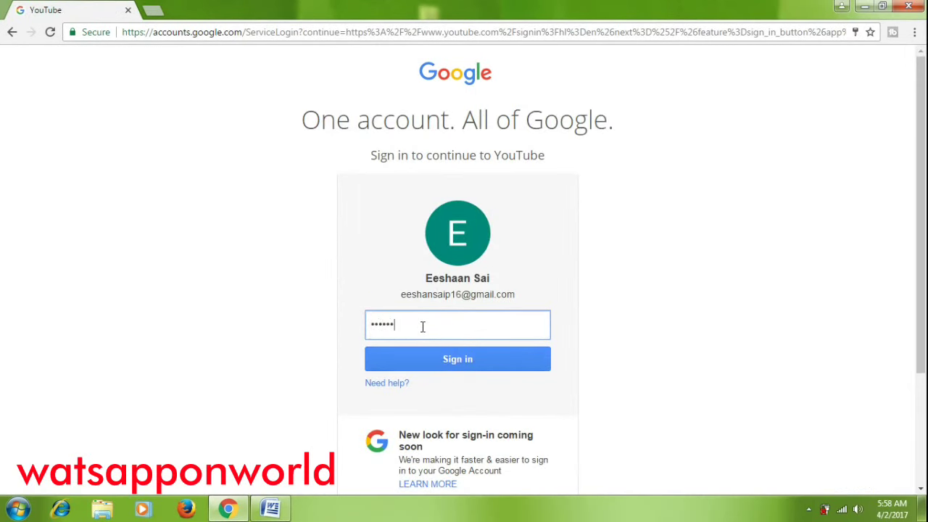
pyautogui.press('Return')
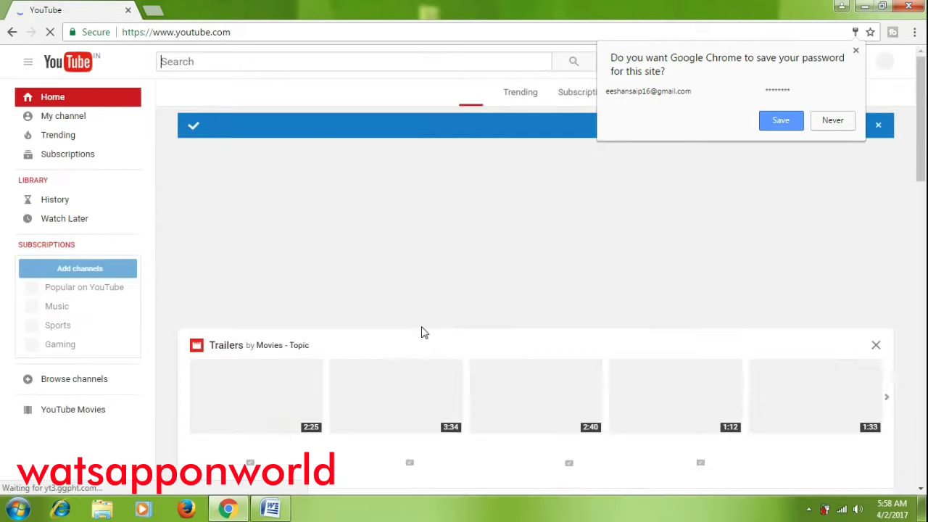
# Decline saving the password, dismiss the banner, and go to Creator Studio from the account menu
pyautogui.click(838, 122)
pyautogui.click(878, 127)
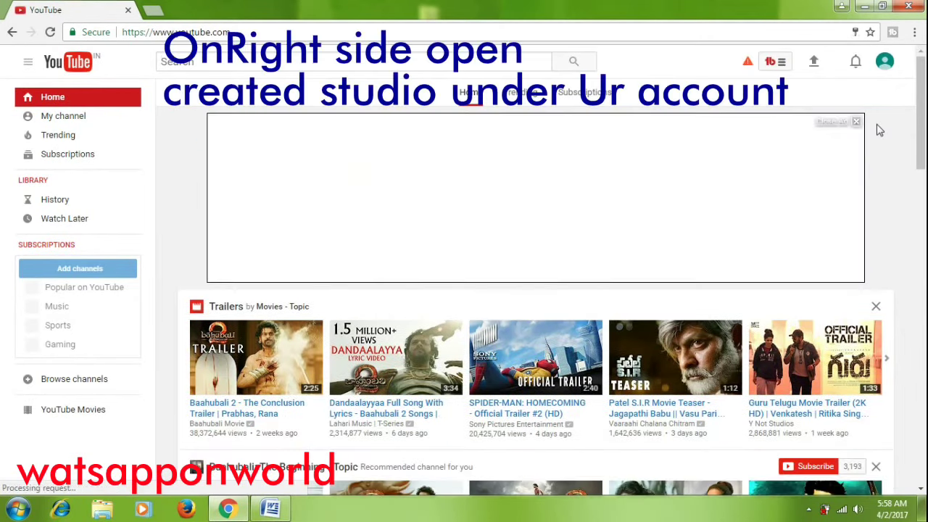
pyautogui.click(883, 65)
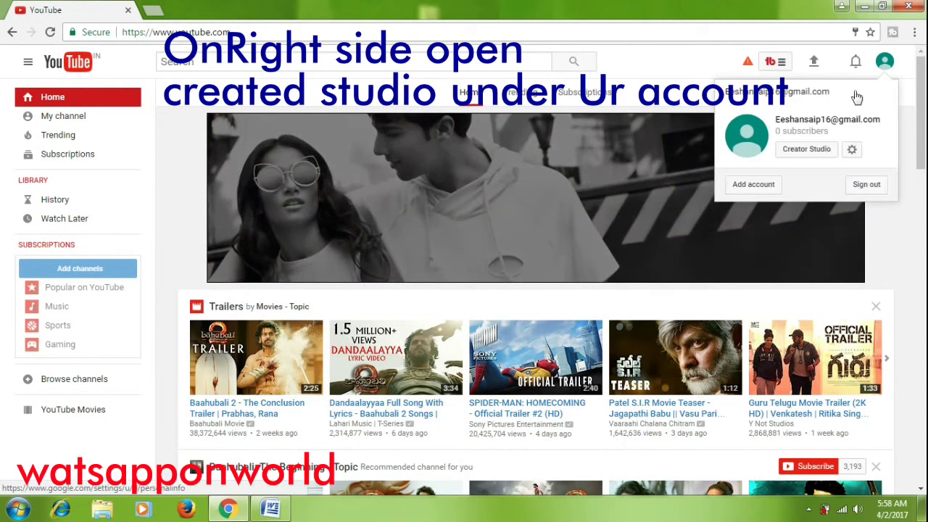
pyautogui.click(810, 155)
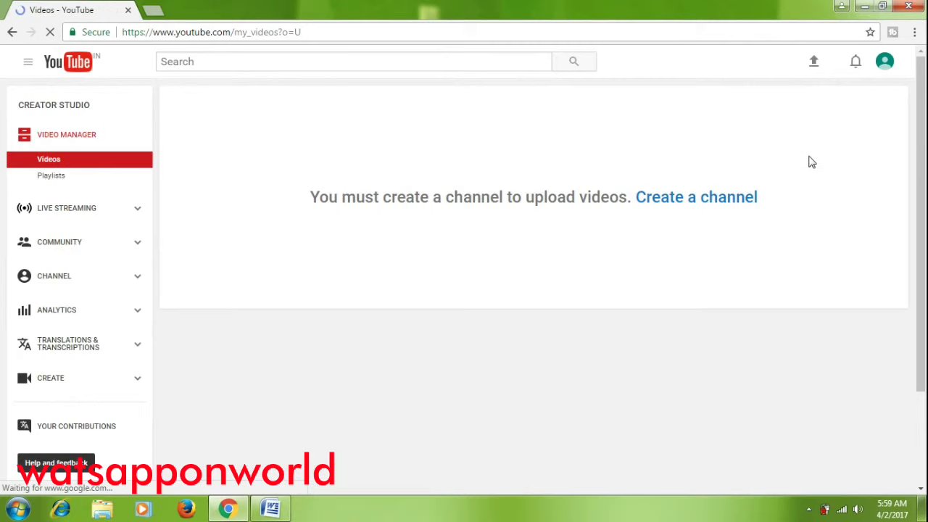
# Create a YouTube channel under the account name
pyautogui.click(680, 201)
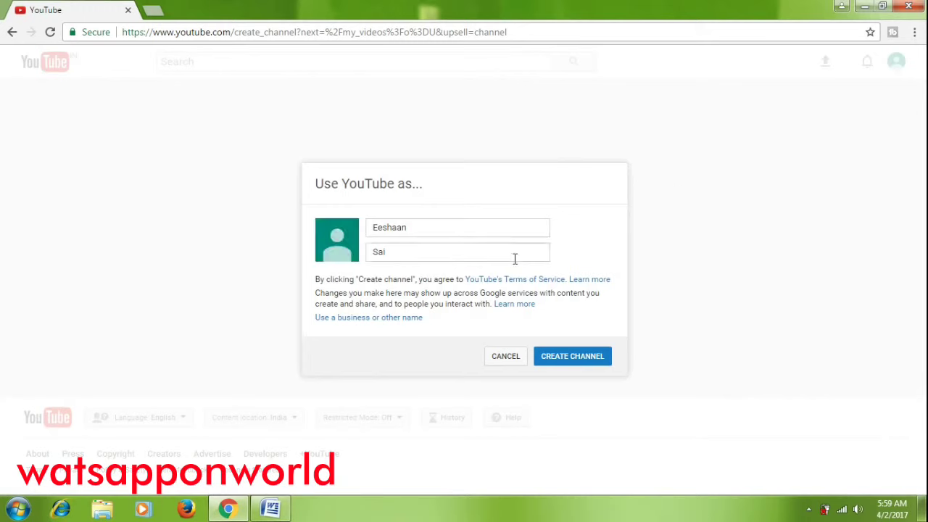
pyautogui.click(558, 363)
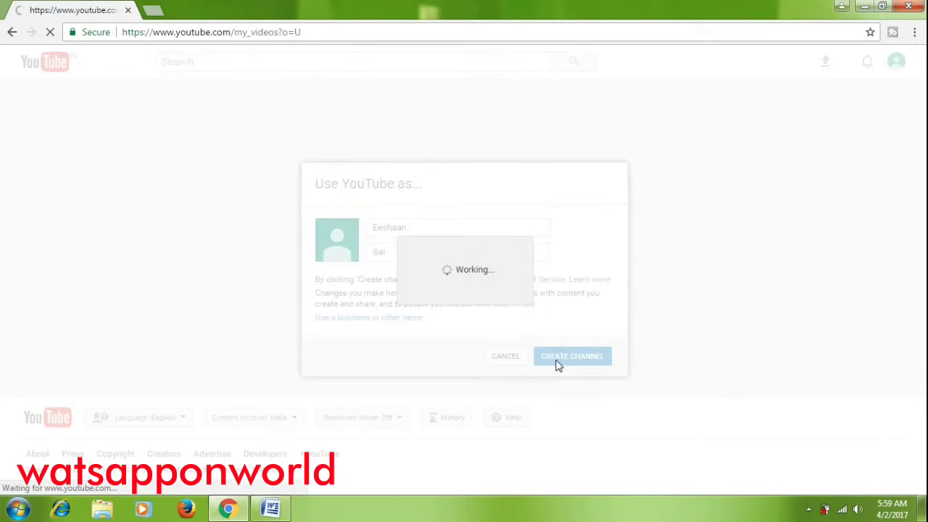
pyautogui.scroll(-2, 236, 232)
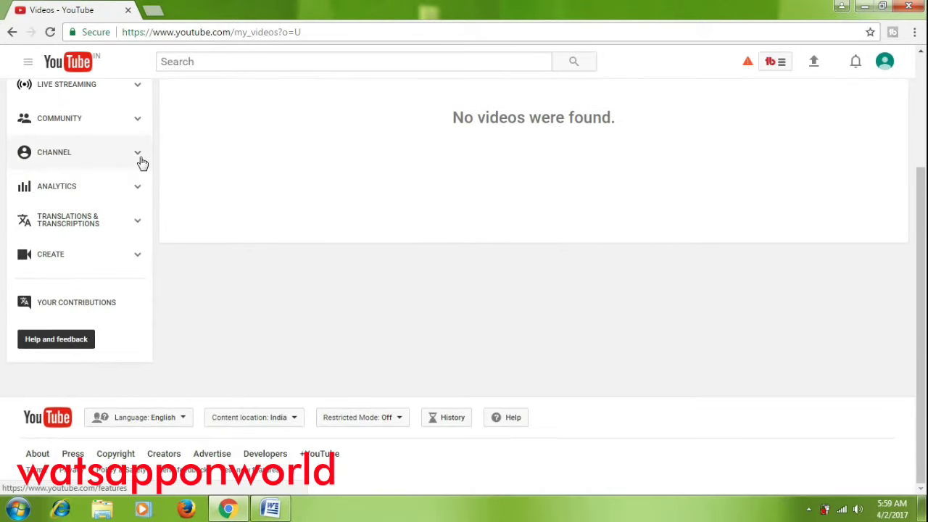
# Enable monetization in Status and features, accept the Partner Program terms, and start AdSense setup
pyautogui.click(140, 161)
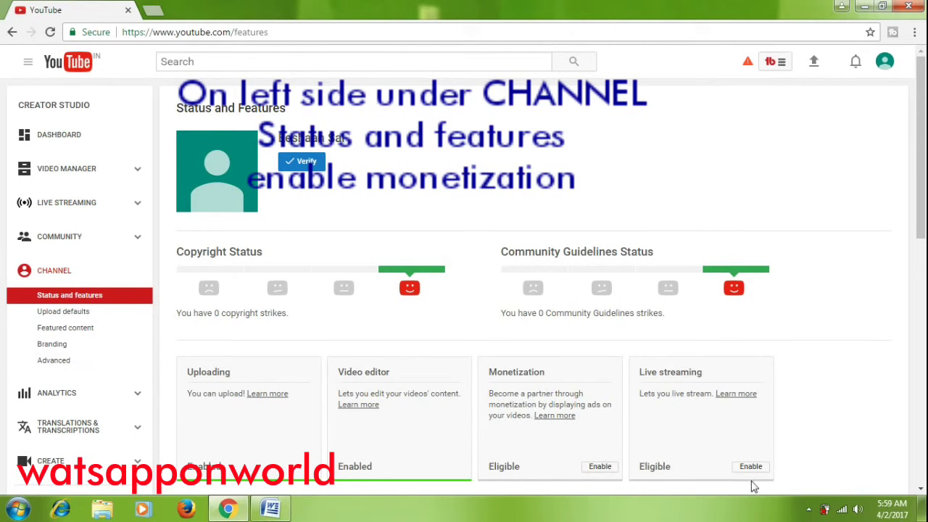
pyautogui.click(593, 470)
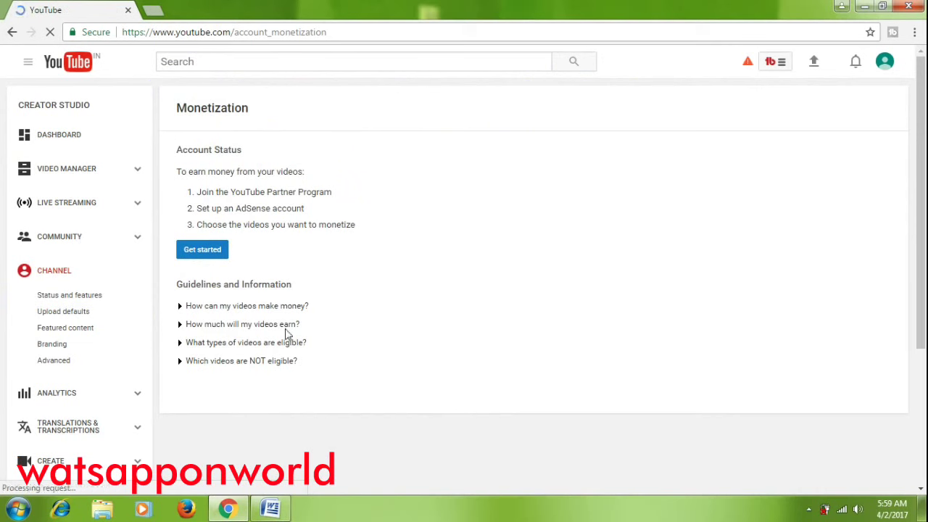
pyautogui.click(204, 257)
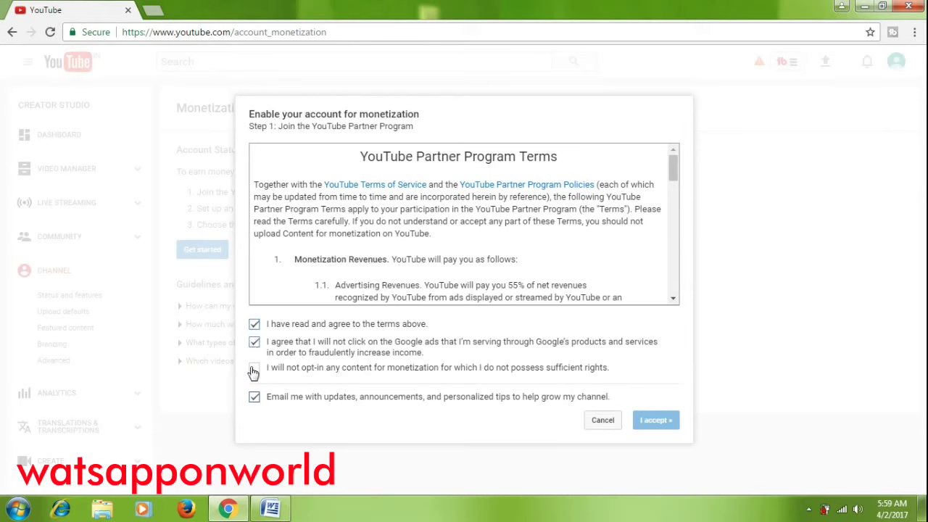
pyautogui.click(254, 368)
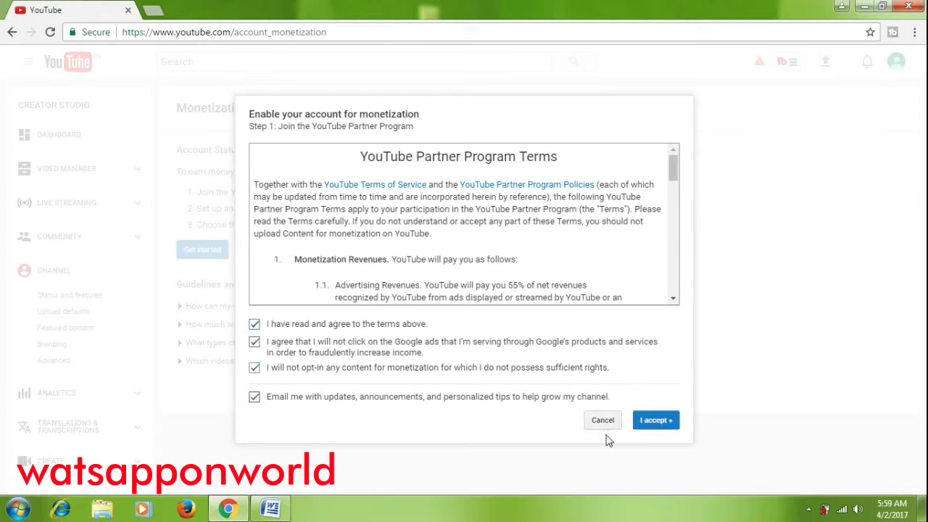
pyautogui.click(655, 420)
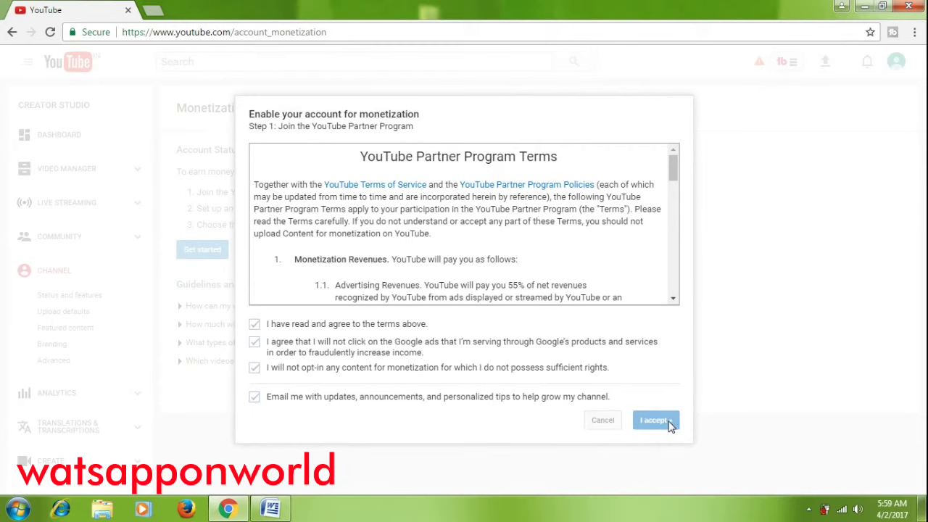
pyautogui.click(616, 293)
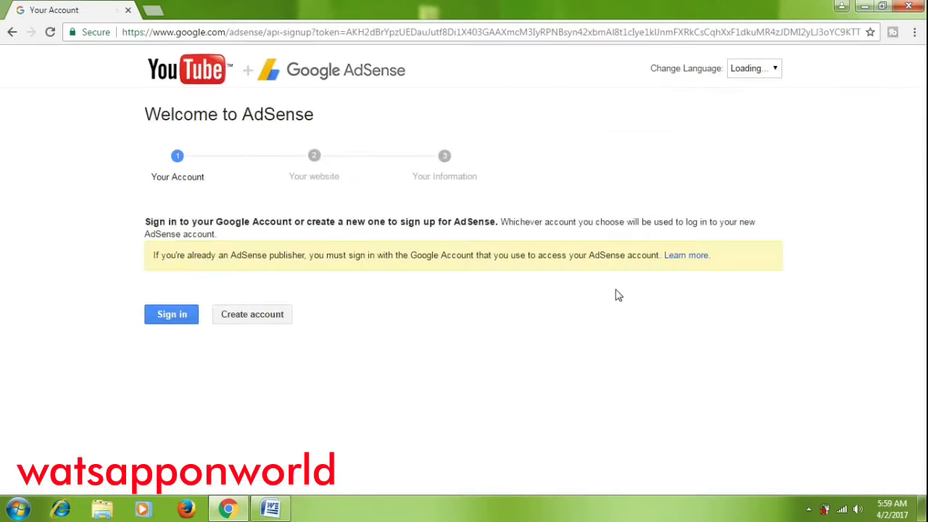
# Sign in to AdSense with the existing account and save the channel website with English content
pyautogui.click(247, 316)
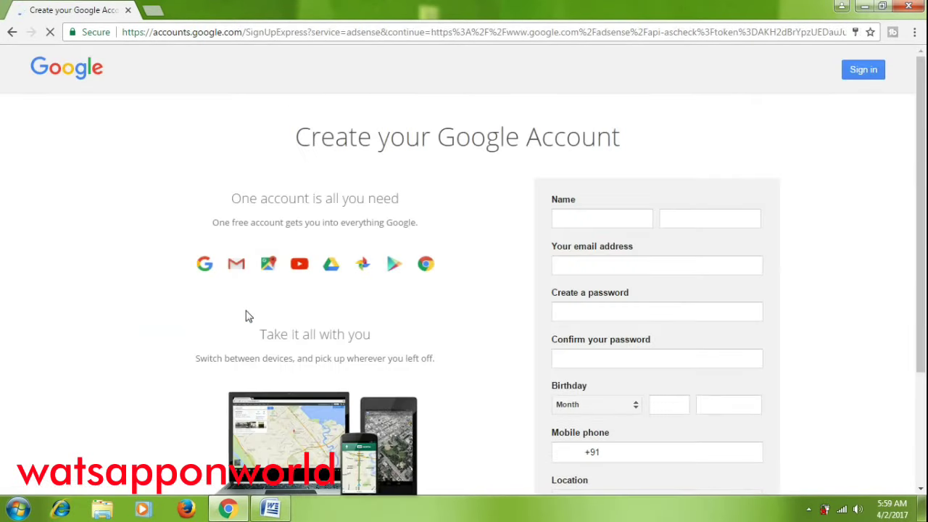
pyautogui.click(11, 34)
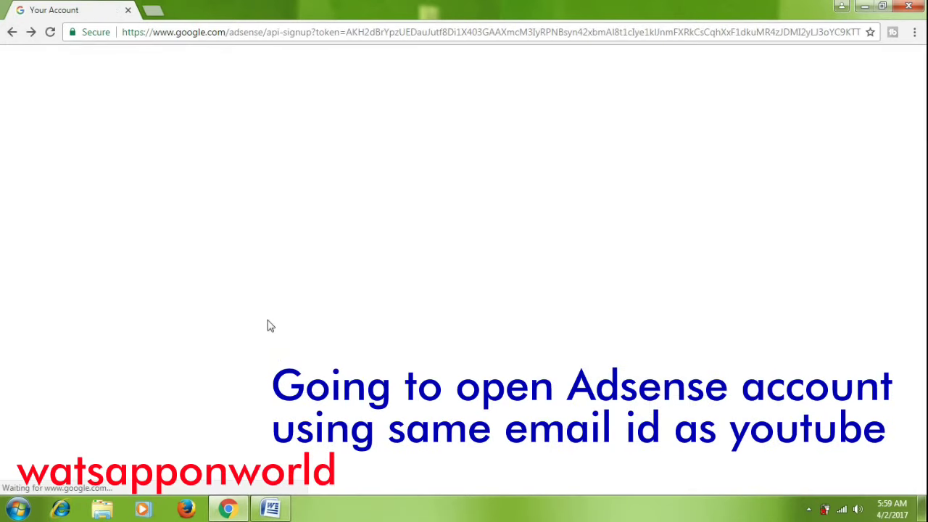
pyautogui.click(184, 314)
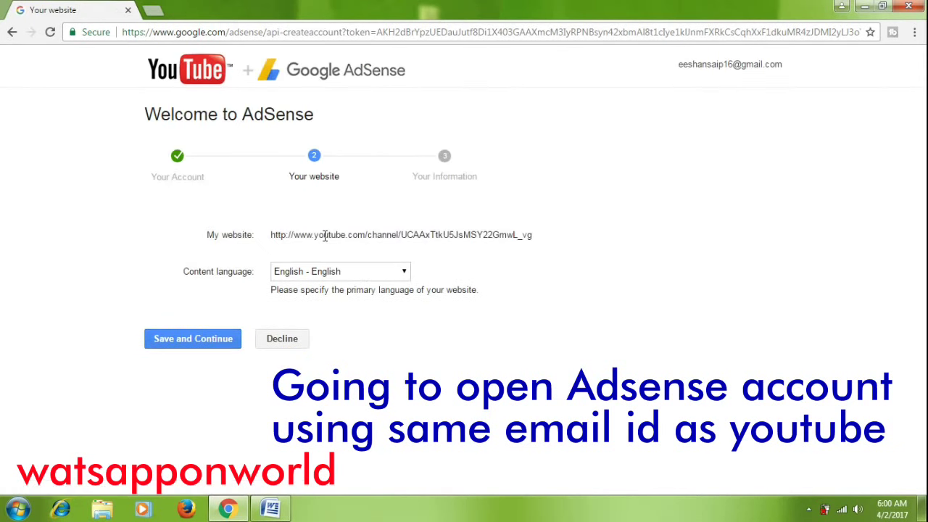
pyautogui.click(206, 342)
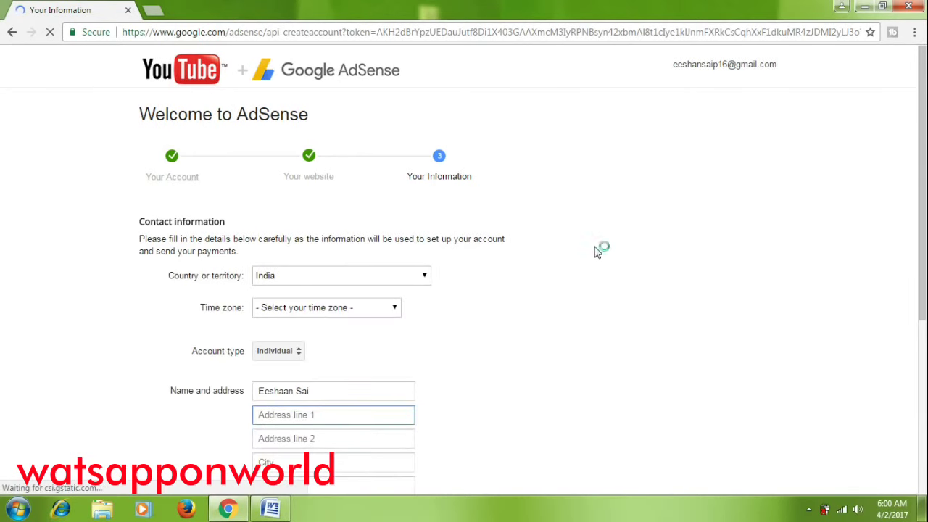
# Set the contact form's time zone to (UTC+05:30) Kolkata
pyautogui.click(304, 314)
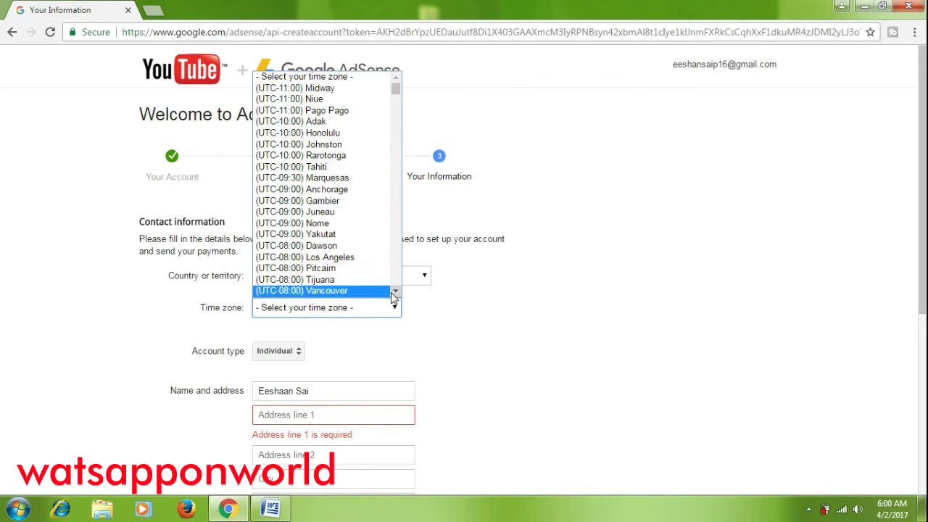
pyautogui.moveTo(393, 297); pyautogui.dragTo(397, 296)
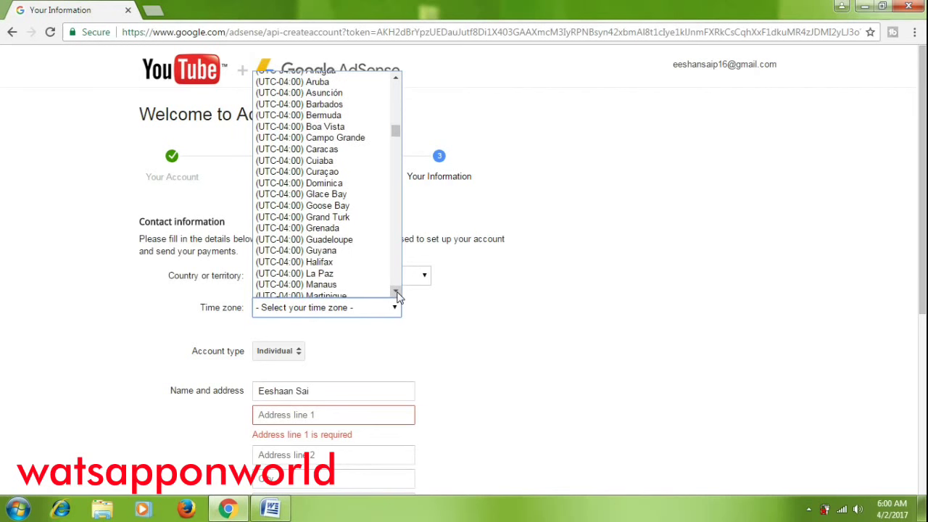
pyautogui.scroll(1, 400, 99)
pyautogui.scroll(20, 403, 99)
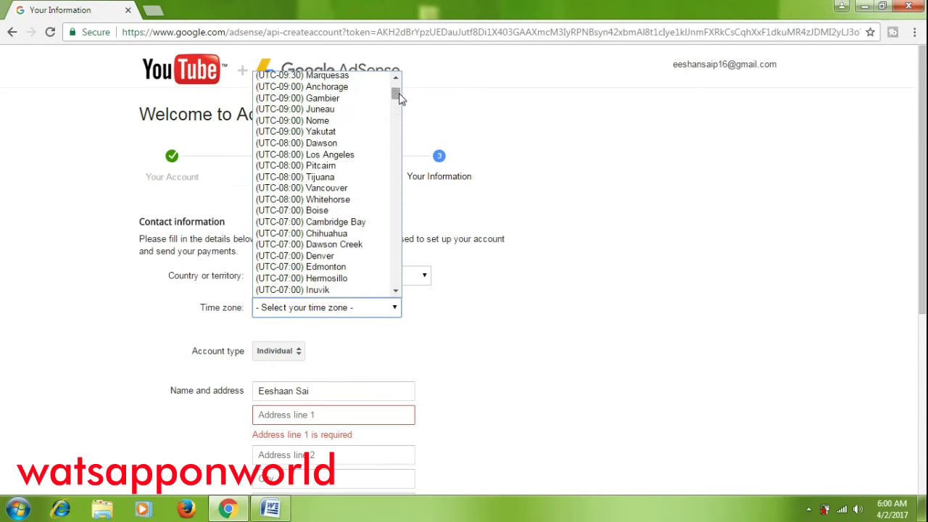
pyautogui.scroll(4, 400, 100)
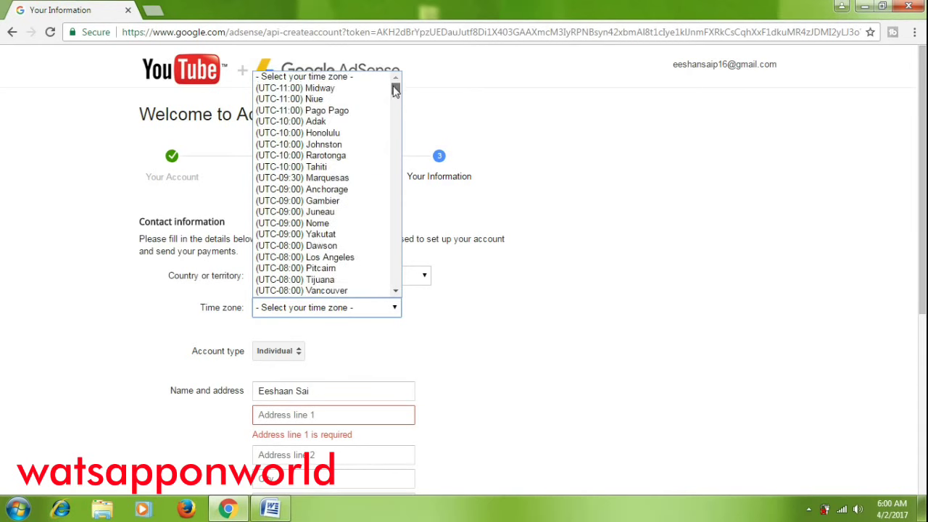
pyautogui.moveTo(395, 88); pyautogui.dragTo(396, 180)
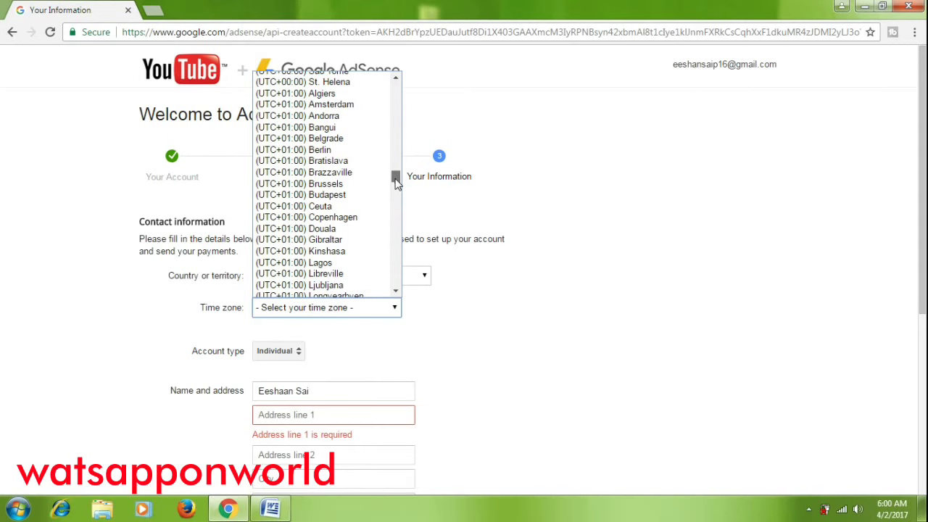
pyautogui.moveTo(396, 187); pyautogui.dragTo(398, 219)
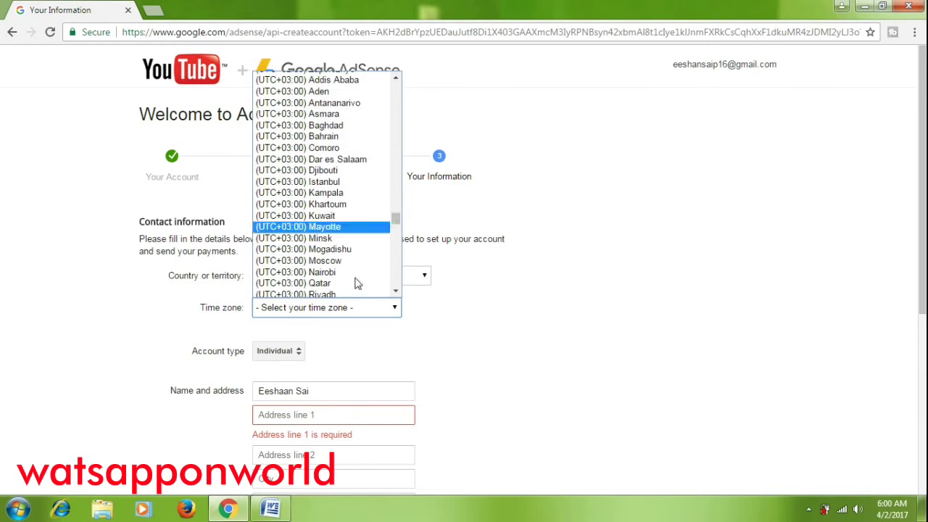
pyautogui.click(395, 291)
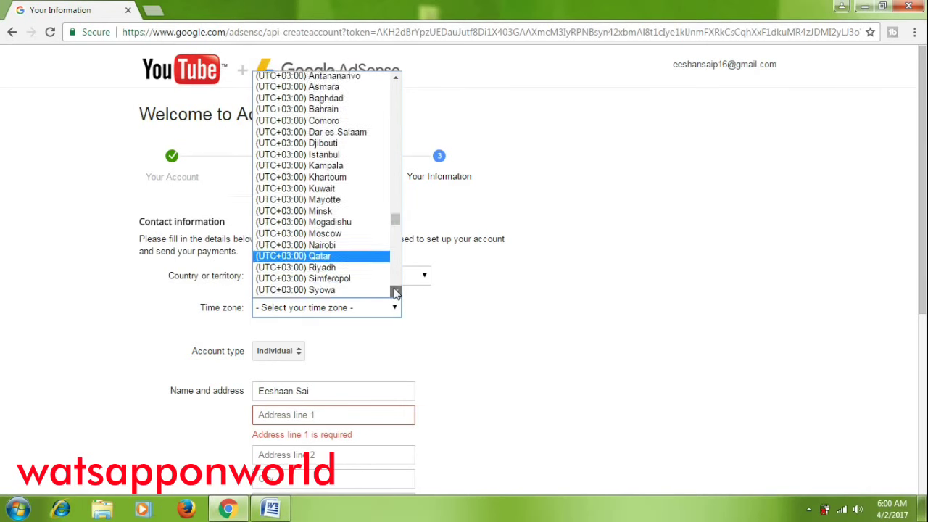
pyautogui.moveTo(395, 292); pyautogui.dragTo(395, 292)
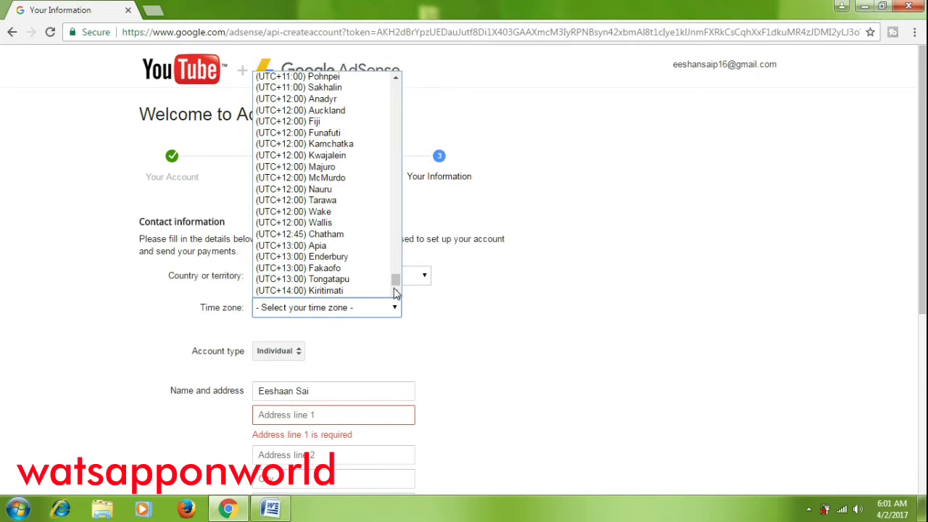
pyautogui.scroll(10, 385, 290)
pyautogui.click(385, 310)
pyautogui.click(385, 310)
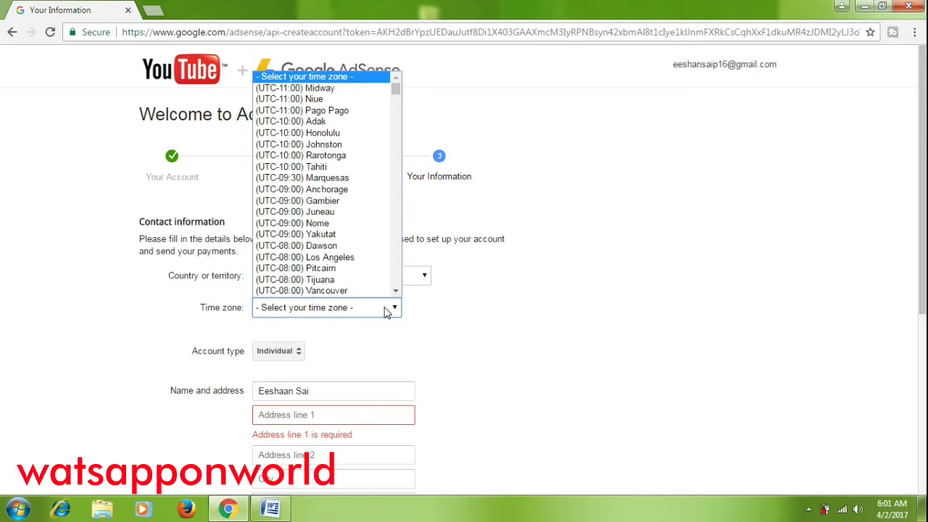
pyautogui.press('Down')
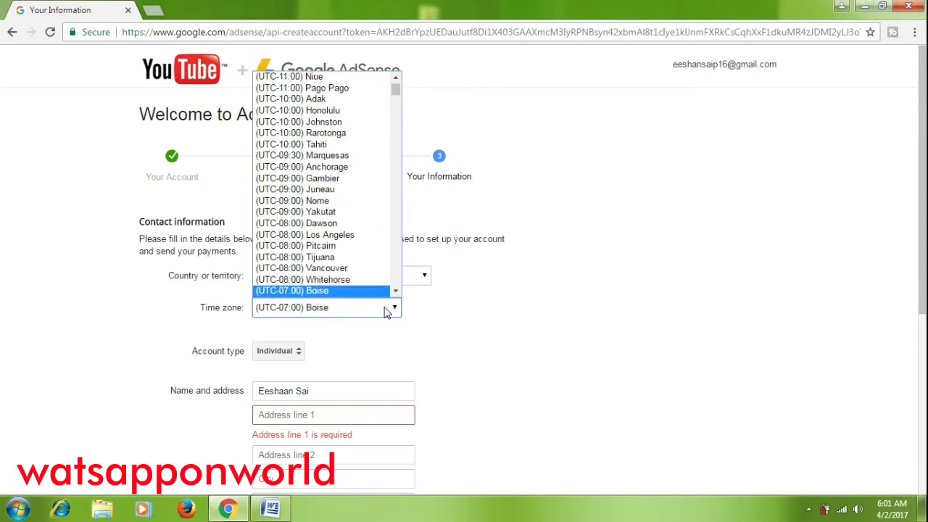
pyautogui.press('Down')
pyautogui.press('Down')
pyautogui.press('Down')
pyautogui.press('Down')
pyautogui.press('Down')
pyautogui.press('Down')
pyautogui.press('Down')
pyautogui.press('Down')
pyautogui.press('Down')
pyautogui.press('Down')
pyautogui.press('Down')
pyautogui.press('Down')
pyautogui.press('Down')
pyautogui.press('Down')
pyautogui.press('Down')
pyautogui.press('Down')
pyautogui.press('Down')
pyautogui.press('Down')
pyautogui.press('Down')
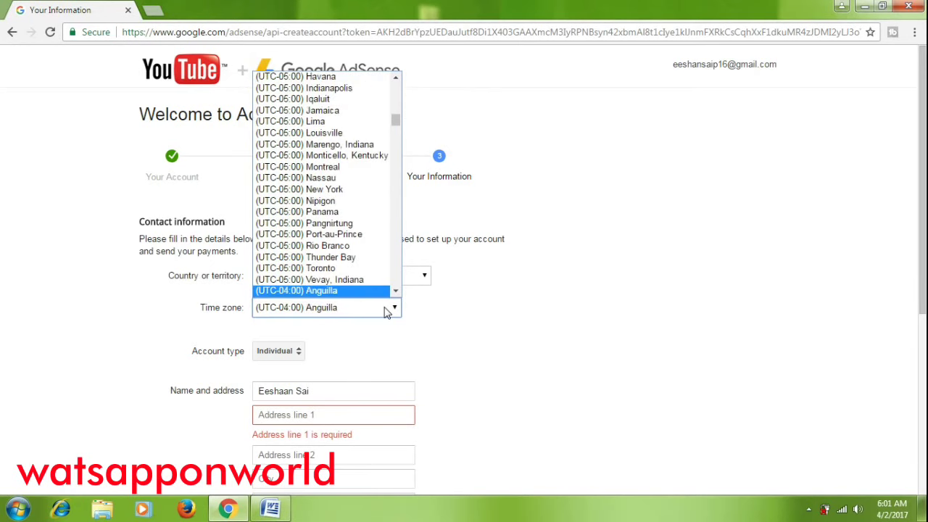
pyautogui.press('Down')
pyautogui.press('Down')
pyautogui.press('Down')
pyautogui.press('Down')
pyautogui.press('Down')
pyautogui.press('Down')
pyautogui.press('Down')
pyautogui.press('Down')
pyautogui.press('Down')
pyautogui.press('Down')
pyautogui.press('Down')
pyautogui.press('Down')
pyautogui.press('Down')
pyautogui.press('Down')
pyautogui.press('Down')
pyautogui.press('Down')
pyautogui.press('Down')
pyautogui.press('Down')
pyautogui.press('Down')
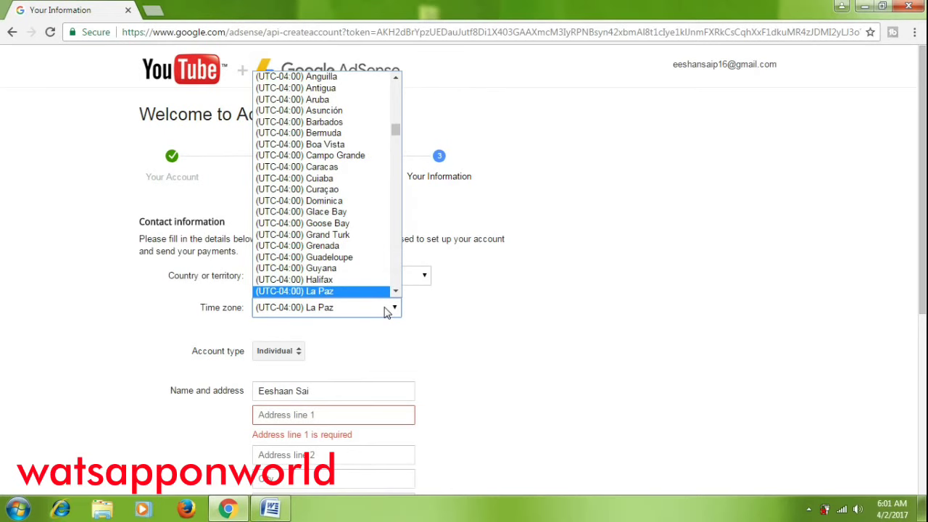
pyautogui.press('Down')
pyautogui.press('Down')
pyautogui.press('Down')
pyautogui.press('Down')
pyautogui.press('Down')
pyautogui.press('Down')
pyautogui.press('Down')
pyautogui.press('Down')
pyautogui.press('Down')
pyautogui.press('Down')
pyautogui.press('Down')
pyautogui.press('Down')
pyautogui.press('Down')
pyautogui.press('Down')
pyautogui.press('Down')
pyautogui.press('Down')
pyautogui.press('Down')
pyautogui.press('Down')
pyautogui.press('Down')
pyautogui.press('Down')
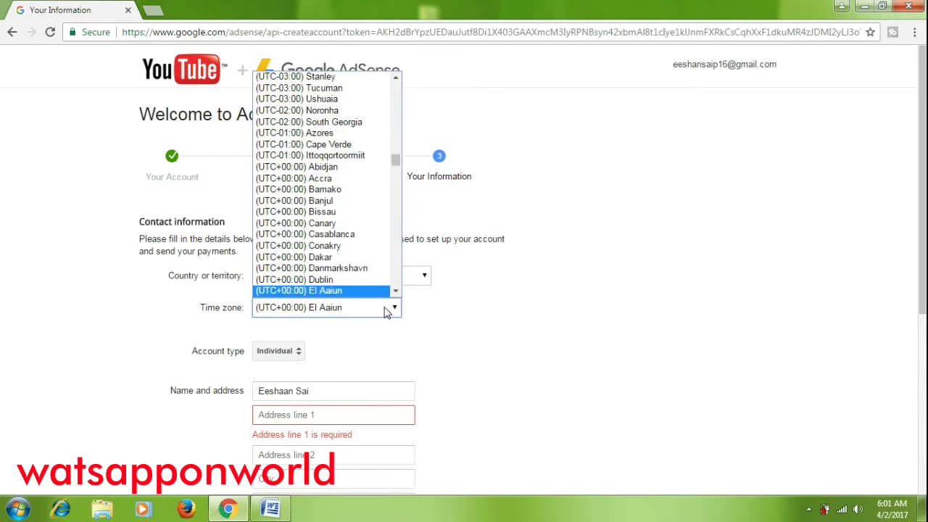
pyautogui.press('Down')
pyautogui.press('Down')
pyautogui.press('Down')
pyautogui.press('Down')
pyautogui.press('Down')
pyautogui.press('Down')
pyautogui.press('Down')
pyautogui.press('Down')
pyautogui.press('Down')
pyautogui.press('Down')
pyautogui.press('Down')
pyautogui.press('Down')
pyautogui.press('Down')
pyautogui.press('Down')
pyautogui.press('Down')
pyautogui.press('Down')
pyautogui.press('Down')
pyautogui.press('Down')
pyautogui.press('Down')
pyautogui.press('Down')
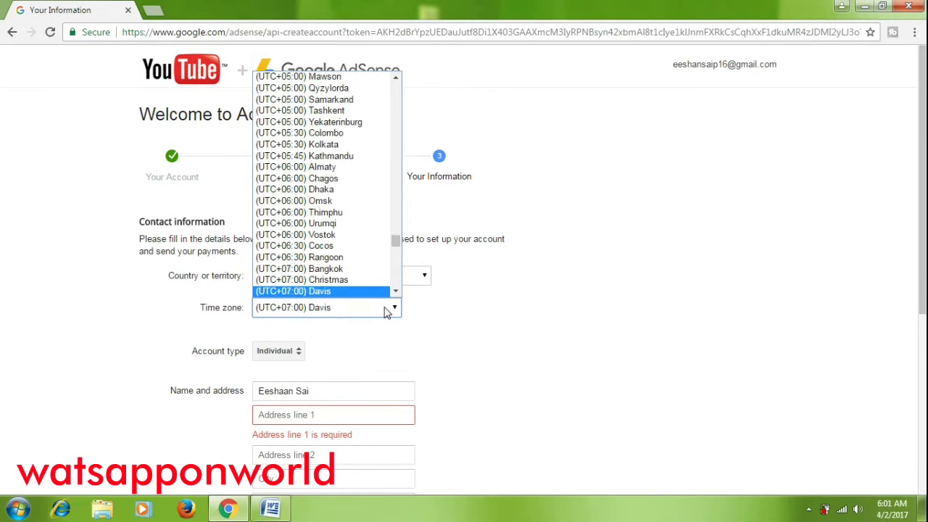
pyautogui.press('Up')
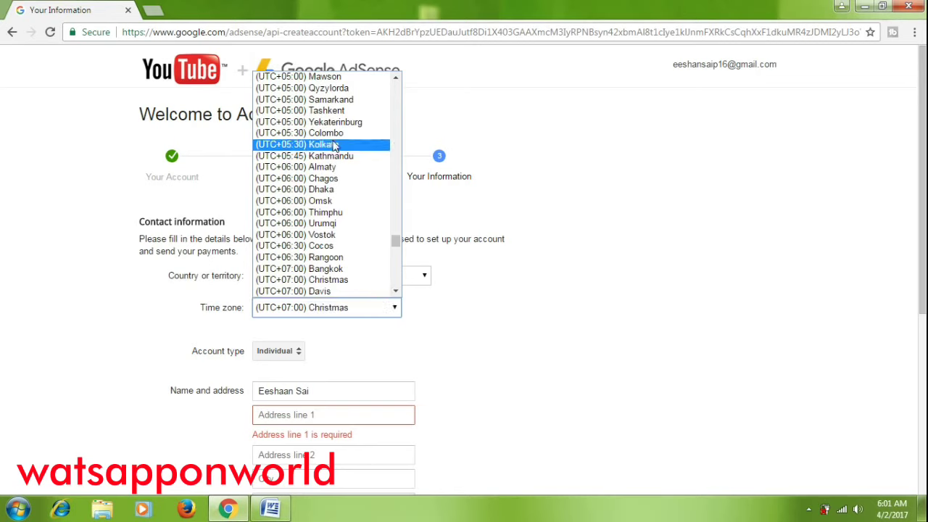
pyautogui.click(335, 146)
# Choose Individual as the account type and move to the first address line
pyautogui.click(284, 359)
pyautogui.click(284, 361)
pyautogui.click(342, 413)
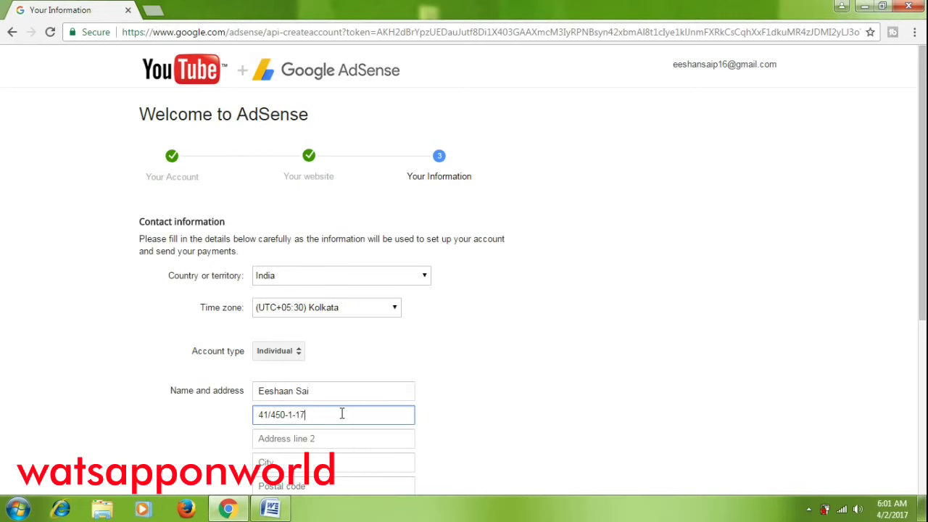
# Fill in the street address lines, city and postal code
pyautogui.press('Tab')
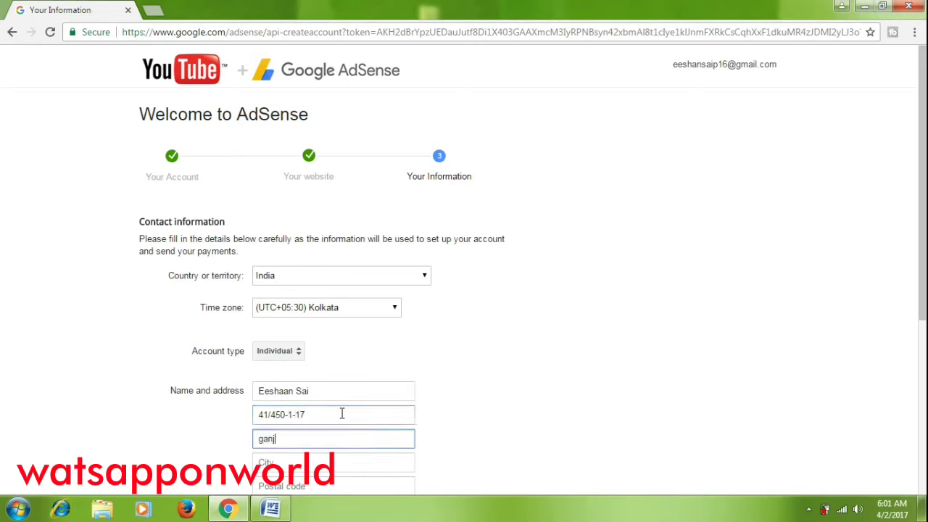
pyautogui.press('Tab')
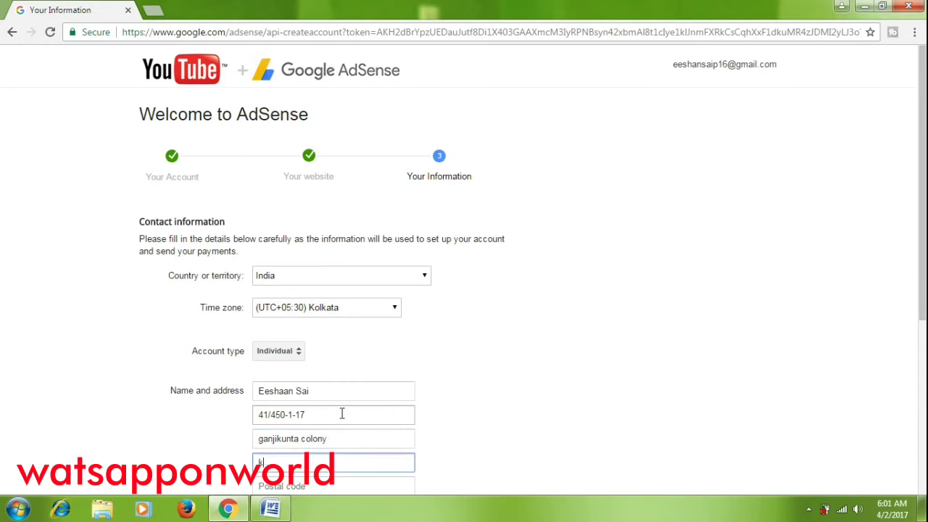
pyautogui.press('Tab')
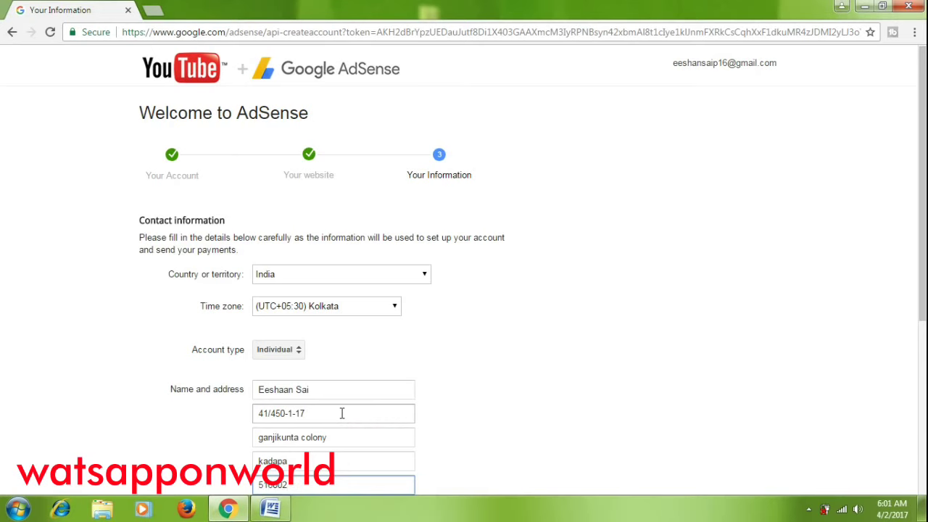
# Enter the primary contact's phone number
pyautogui.scroll(-3, 341, 413)
pyautogui.click(312, 330)
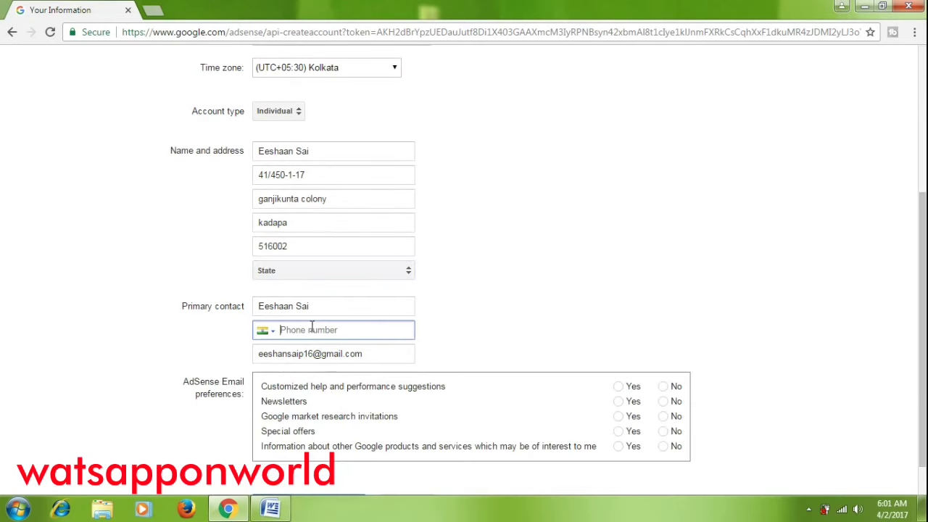
pyautogui.write('9')
pyautogui.press('BackSpace')
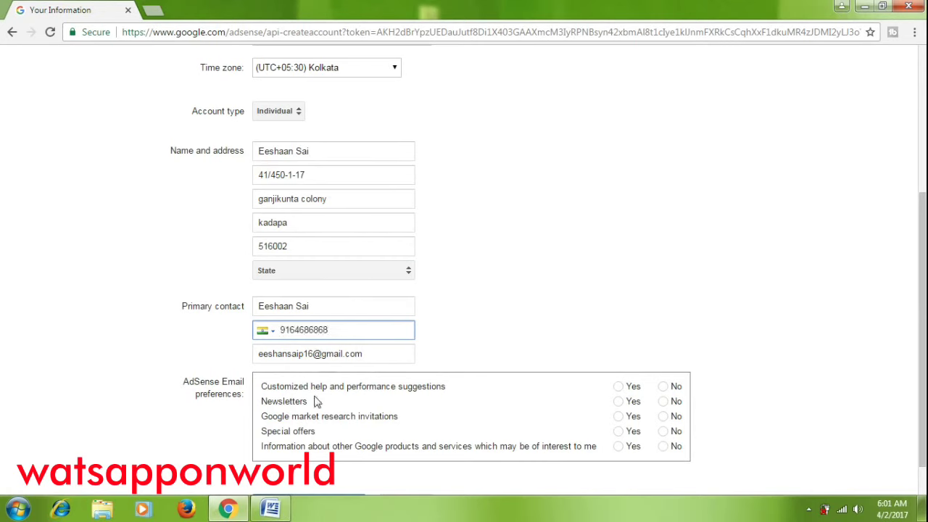
# Opt in to all five AdSense e-mail preferences, including newsletters and special offers
pyautogui.click(618, 387)
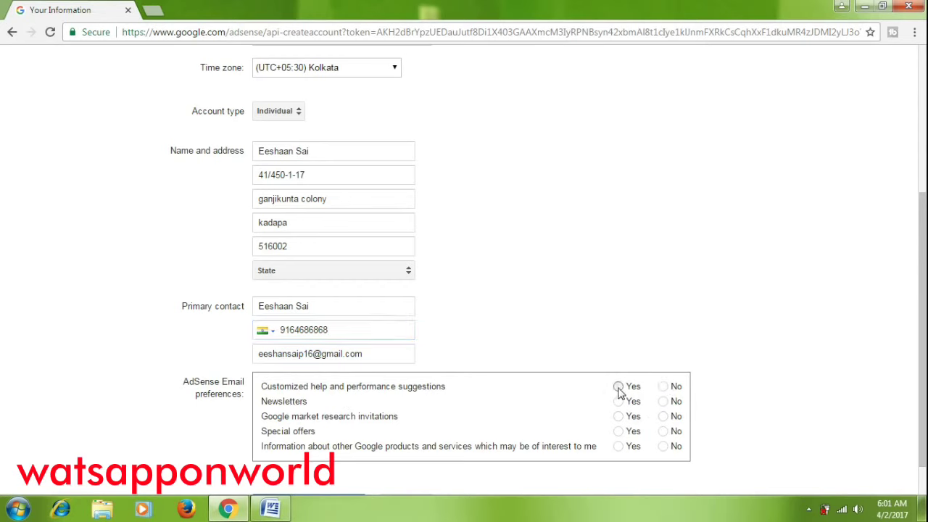
pyautogui.click(617, 416)
pyautogui.click(617, 431)
pyautogui.click(618, 445)
pyautogui.click(617, 401)
pyautogui.scroll(-1, 741, 440)
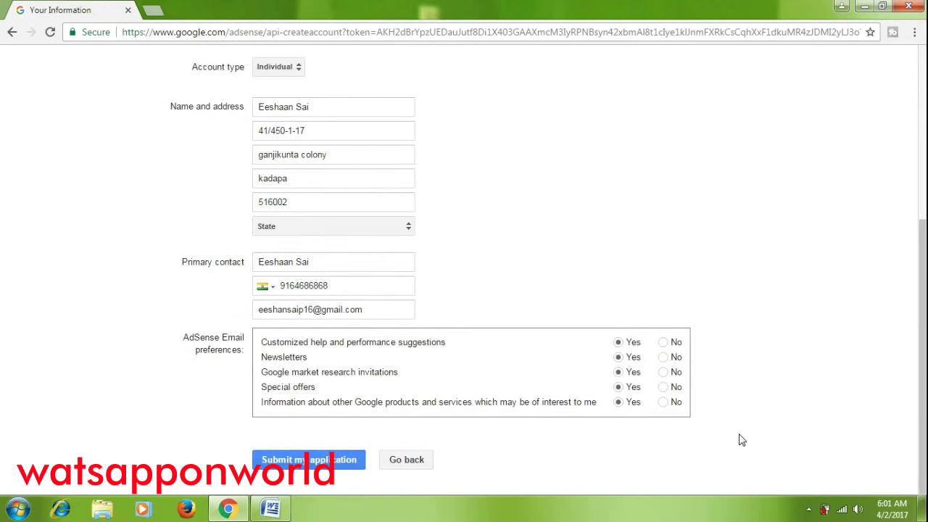
# Set the state to Andhra Pradesh and submit the application
pyautogui.click(312, 459)
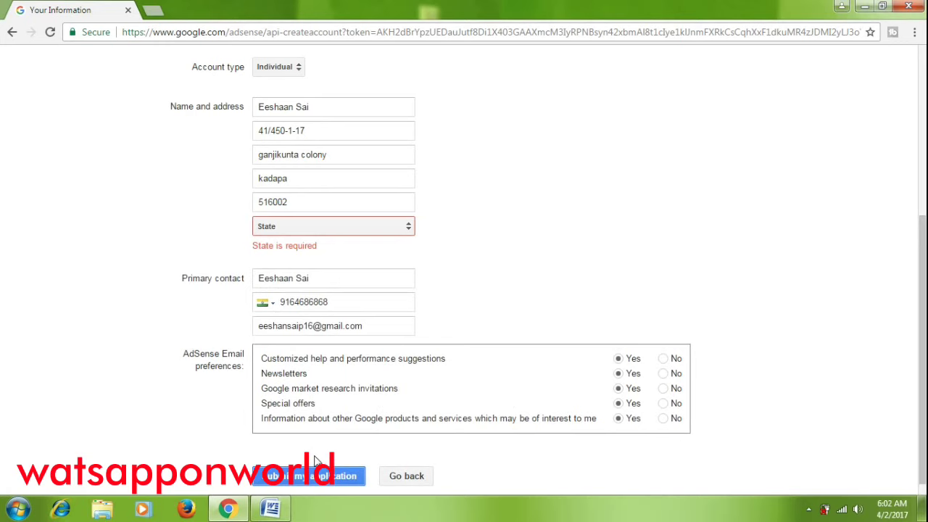
pyautogui.click(341, 226)
pyautogui.click(340, 224)
pyautogui.click(322, 254)
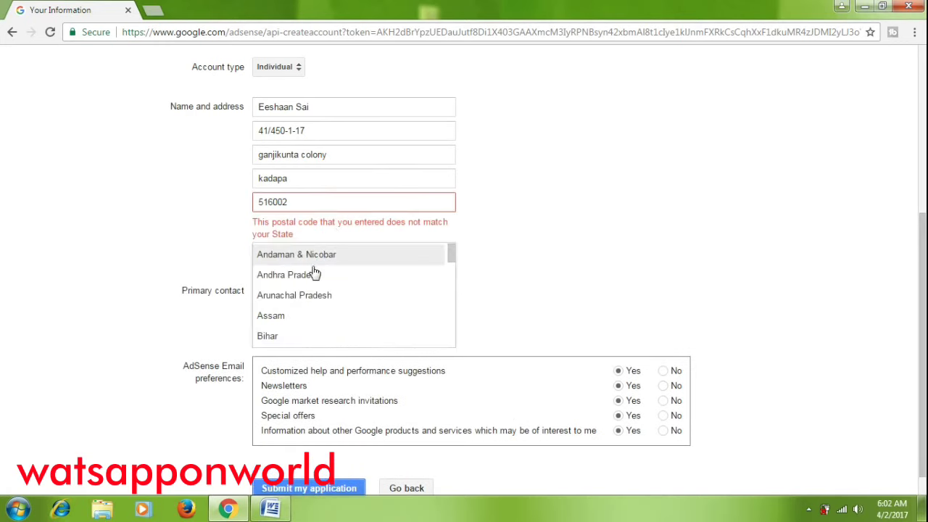
pyautogui.click(313, 271)
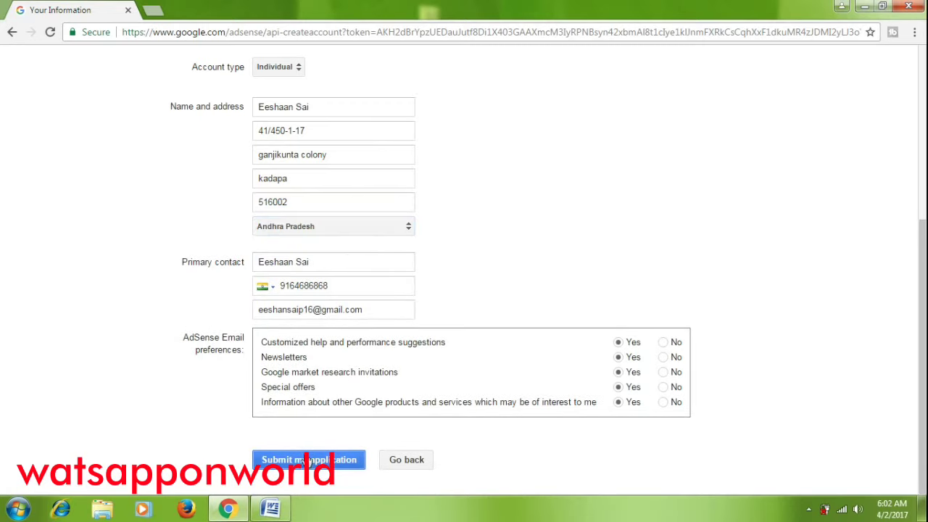
pyautogui.click(305, 459)
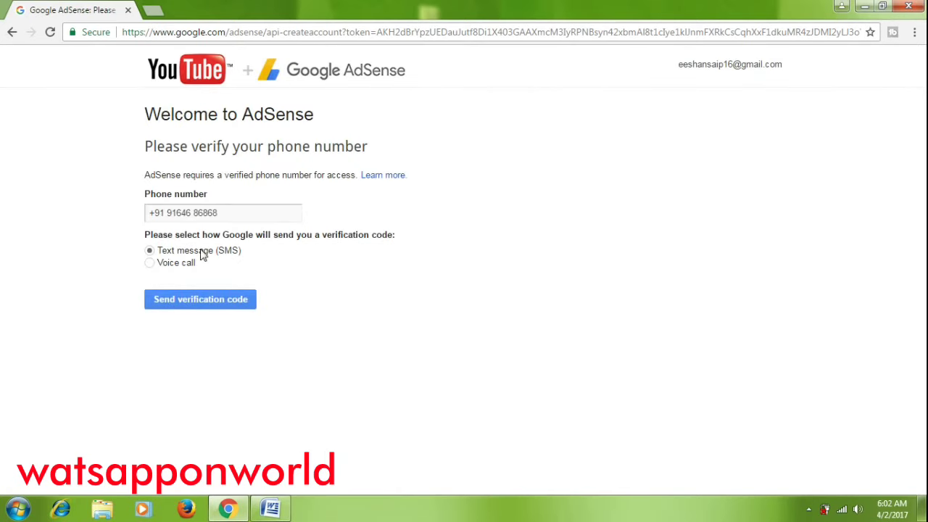
# Send a verification code by text and verify the phone number with the received code
pyautogui.click(167, 306)
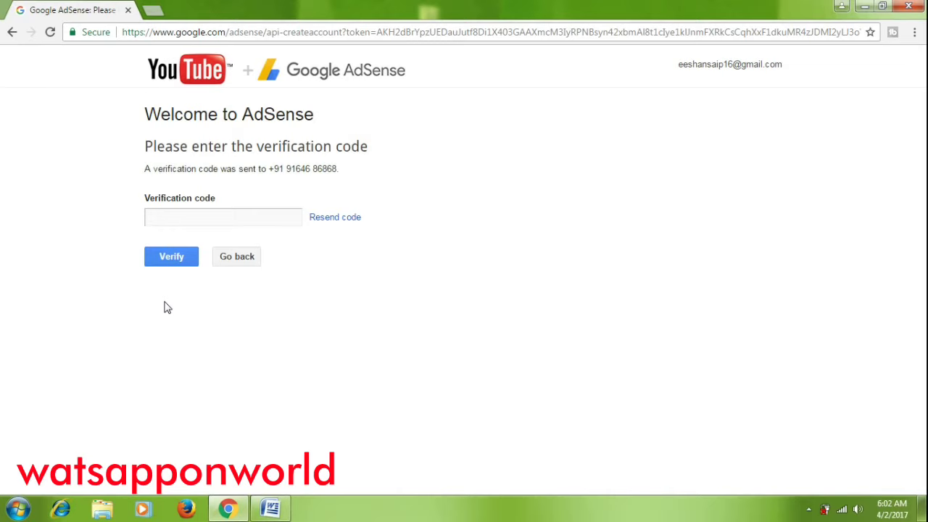
pyautogui.click(194, 217)
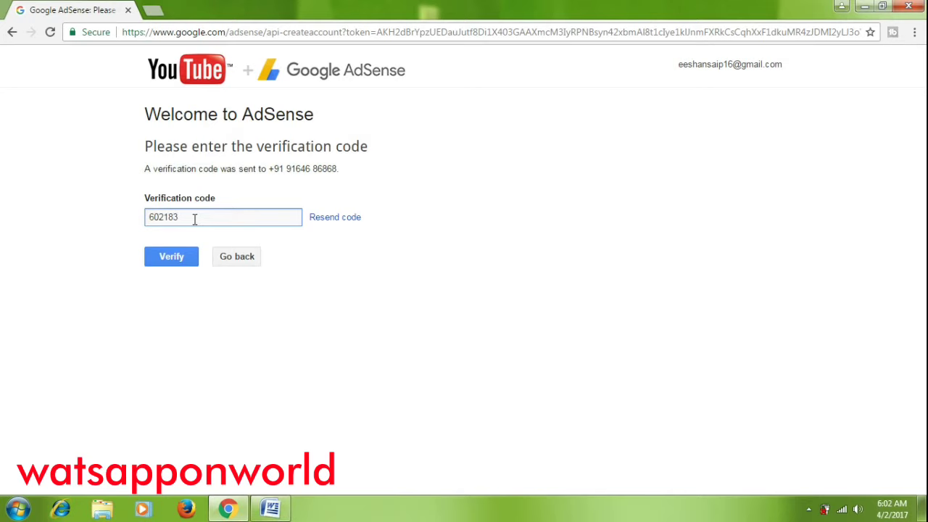
pyautogui.click(185, 259)
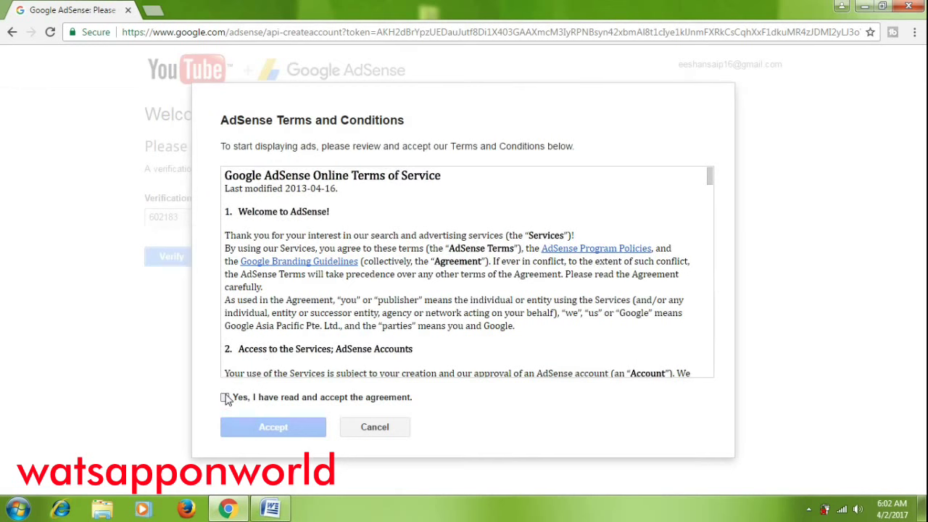
# Tick the agreement checkbox and accept the AdSense Terms and Conditions
pyautogui.click(225, 398)
pyautogui.click(289, 426)
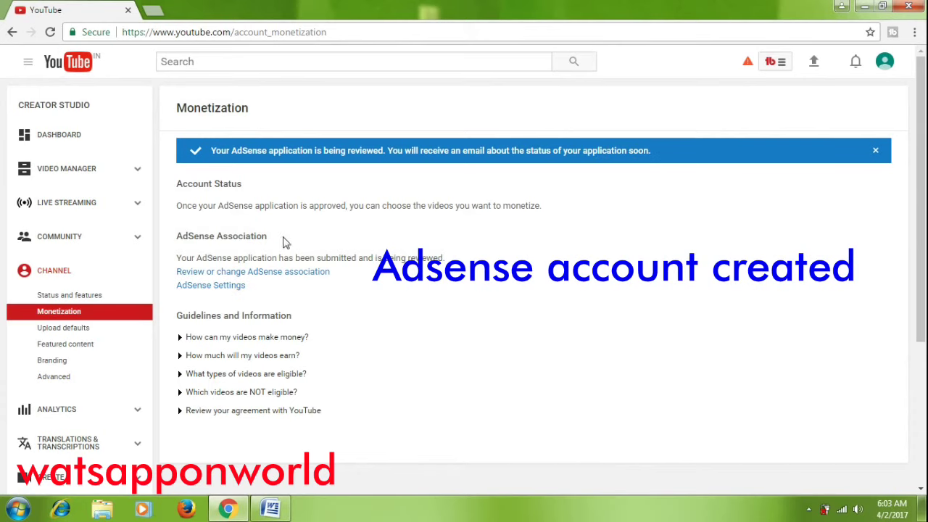
# Open Google AdSense in a new tab, then view the channel's Pending AdSense association
pyautogui.click(878, 153)
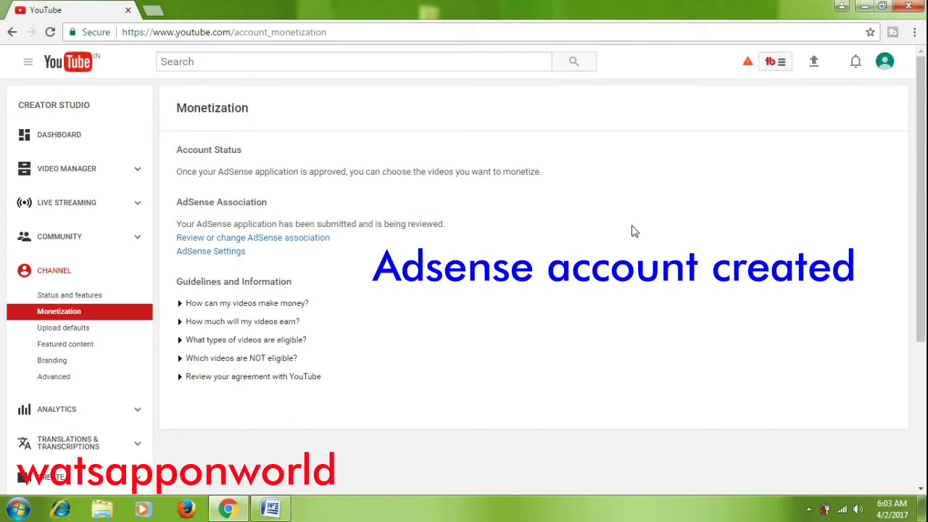
pyautogui.click(152, 12)
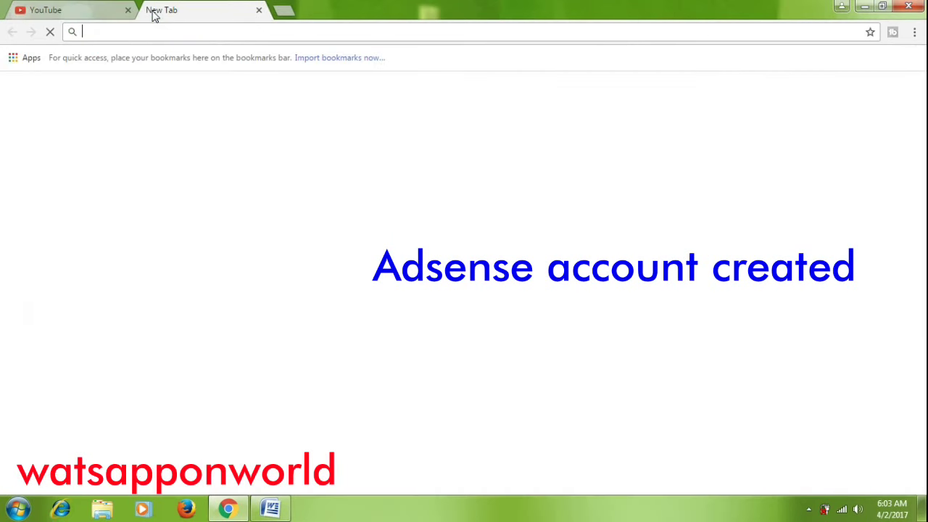
pyautogui.write('adsense')
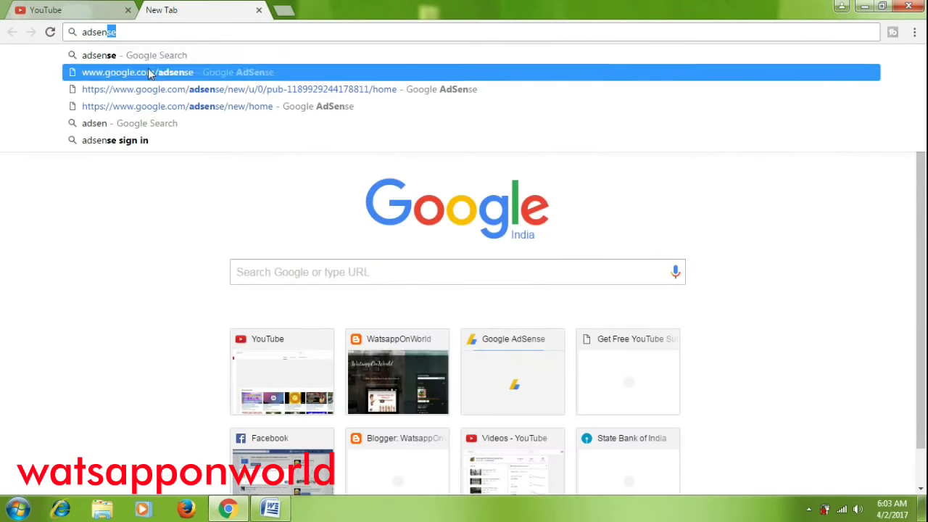
pyautogui.click(150, 73)
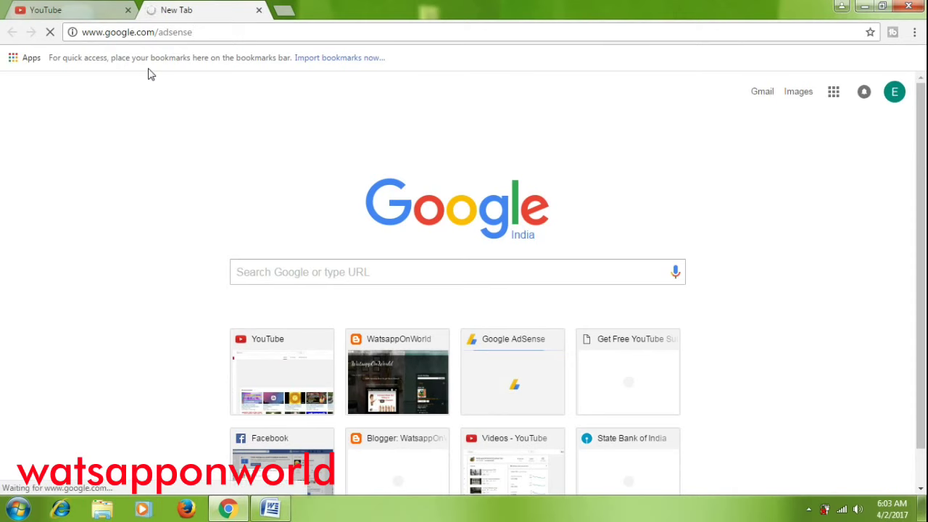
pyautogui.click(98, 9)
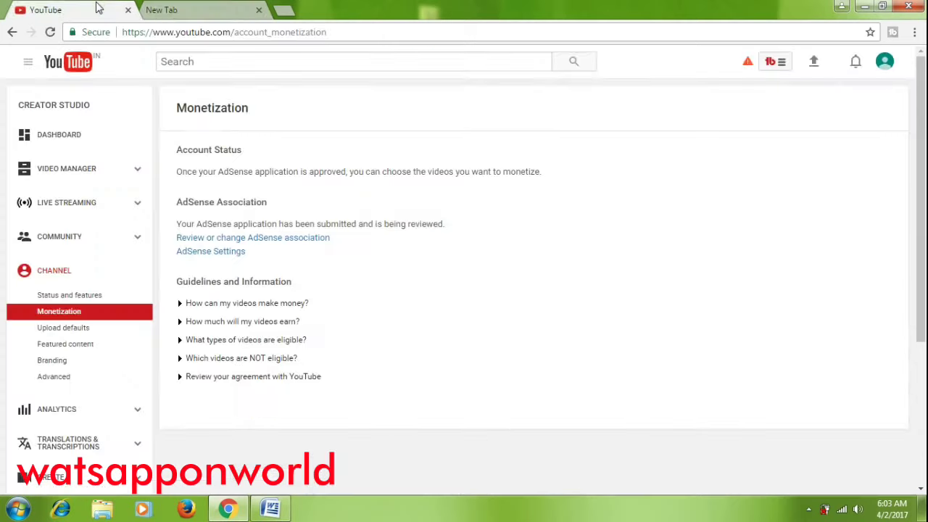
pyautogui.click(230, 242)
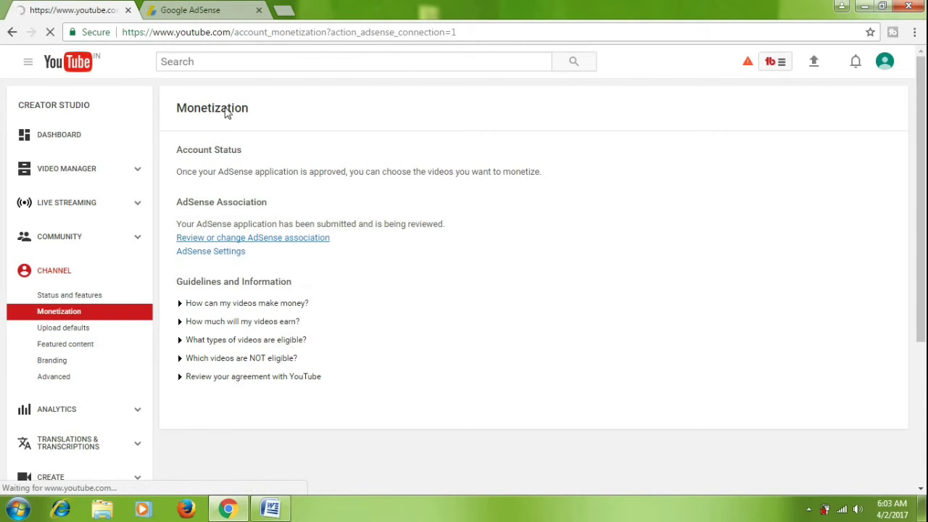
# Return to the AdSense home page showing 'Account under review' and check the signed-in account details
pyautogui.click(208, 8)
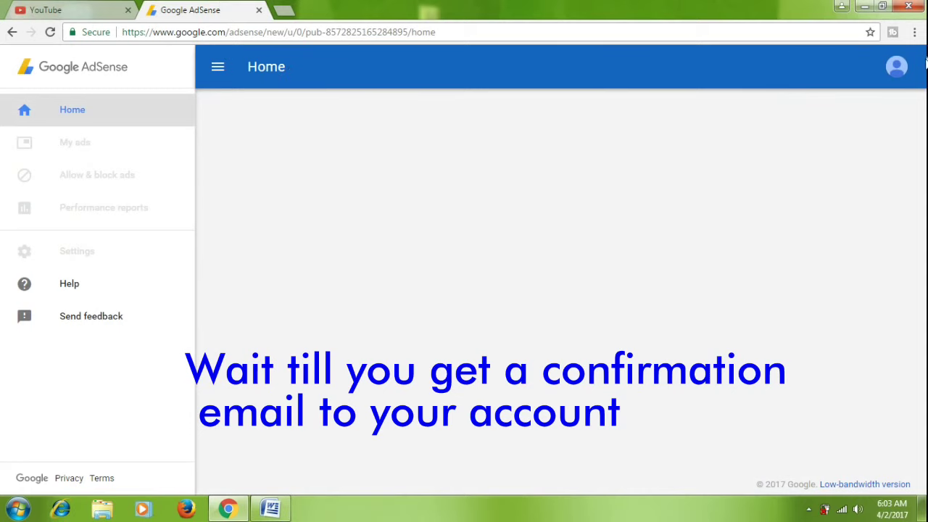
pyautogui.click(897, 69)
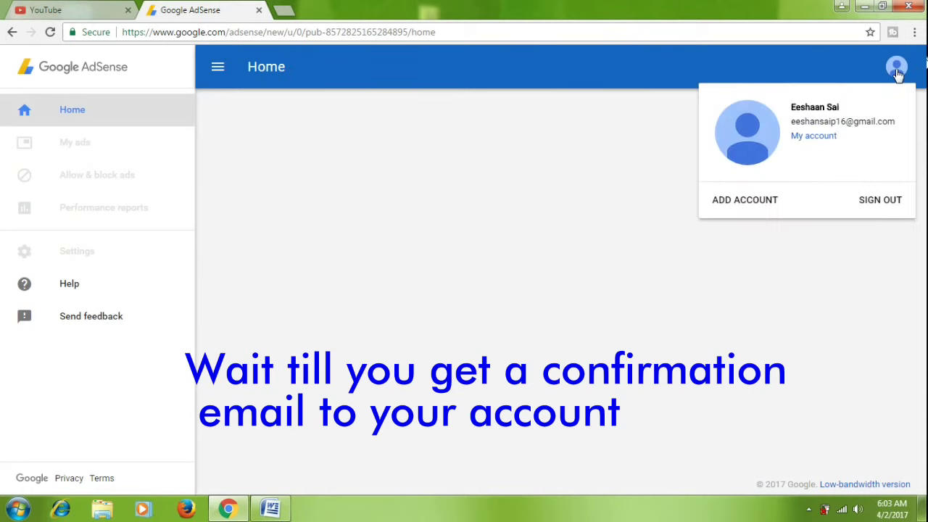
pyautogui.click(897, 69)
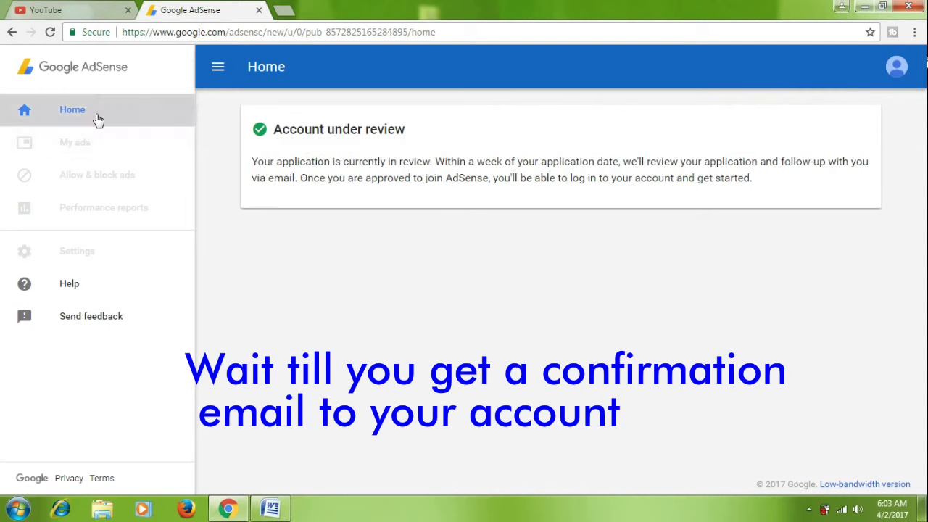
pyautogui.click(283, 13)
# Search 'gmail login', open the Google Accounts sign-in page, and sign in with the account password
pyautogui.write('gm')
pyautogui.press('Return')
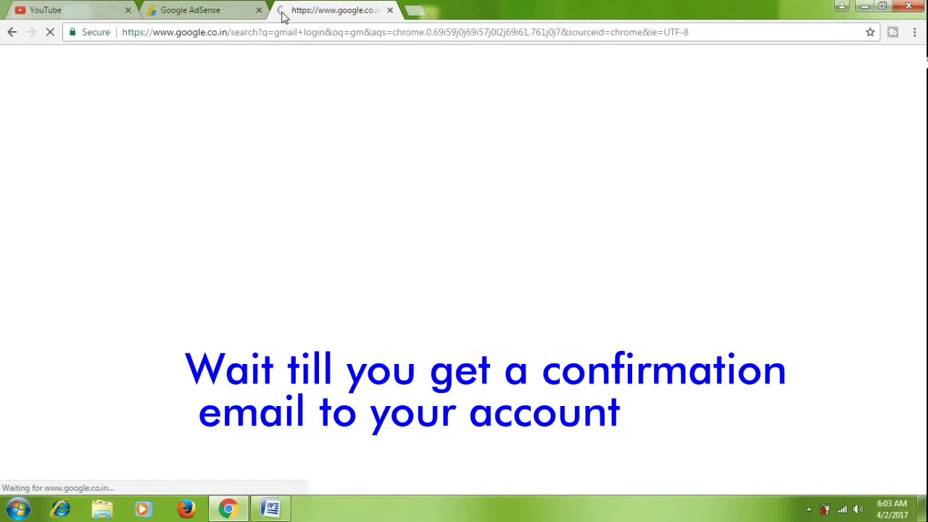
pyautogui.moveTo(254, 170); pyautogui.dragTo(259, 176)
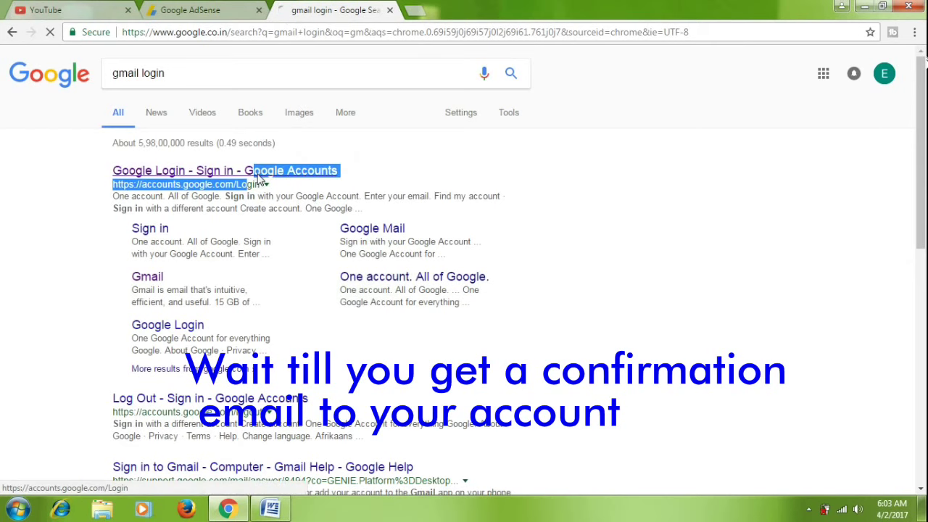
pyautogui.click(259, 176)
pyautogui.write('••••••••')
pyautogui.press('Return')
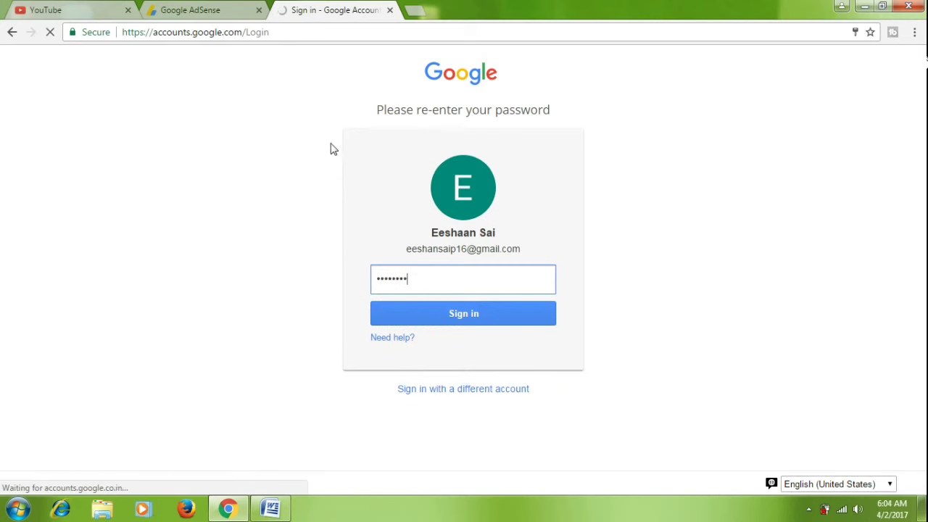